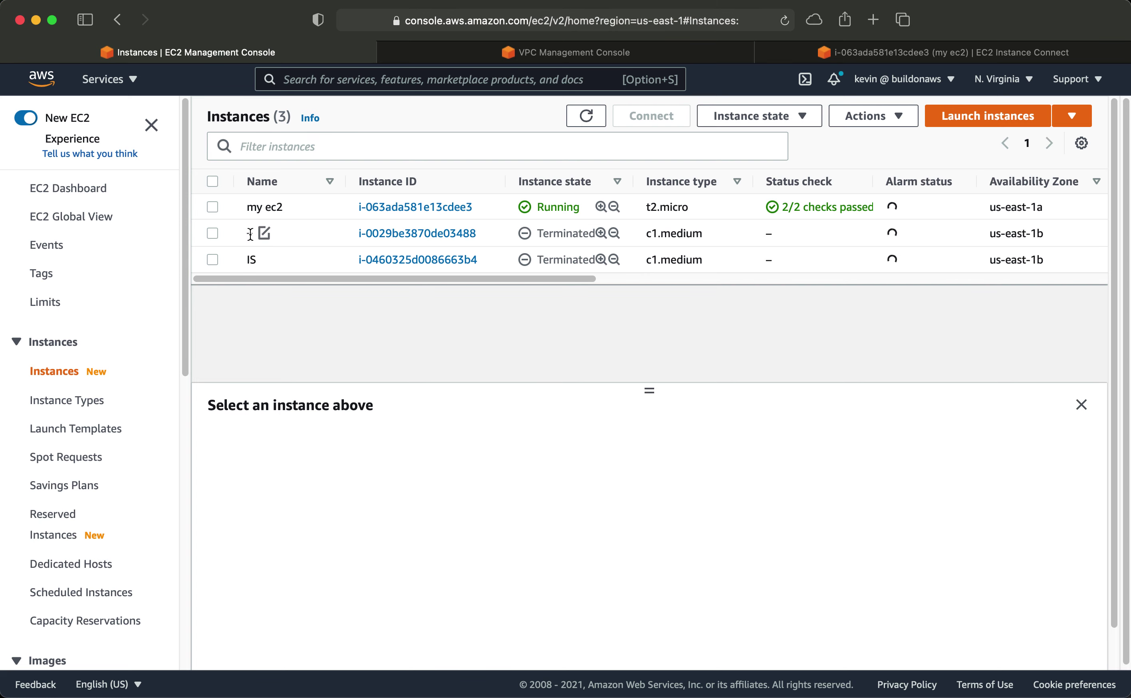
Start creating an image from the running instance "my ec2"
left_click(213, 207)
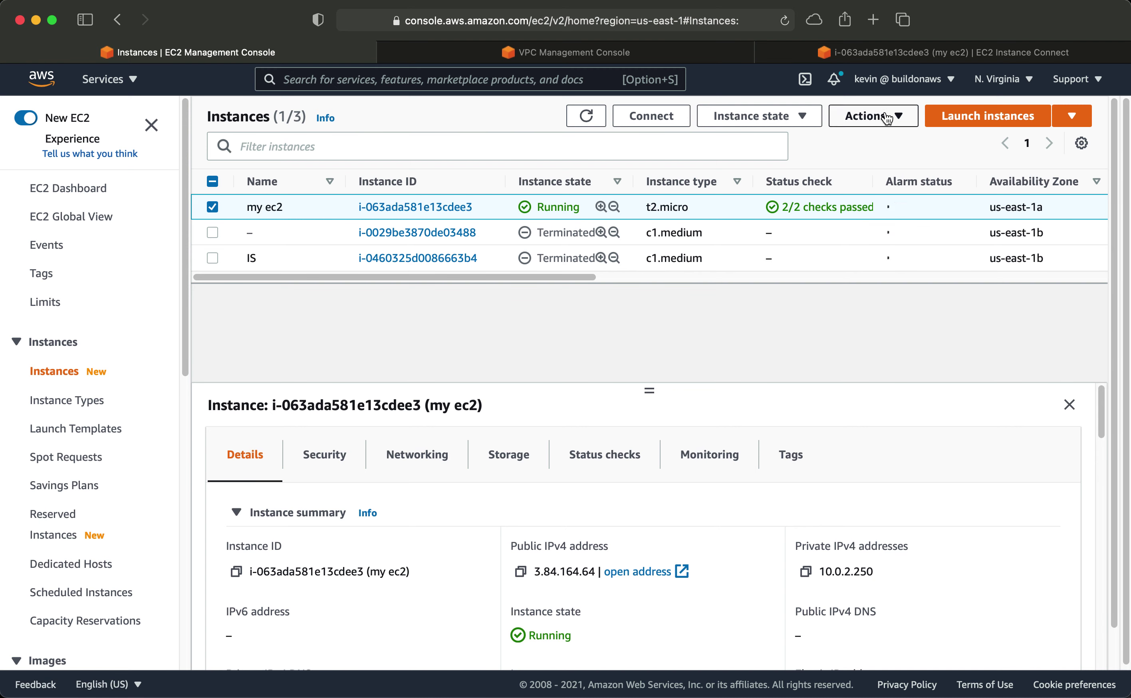
left_click(865, 117)
mouse_move(888, 292)
left_click(766, 293)
Name the image "ami-demo" and enter "blank ami" as its description
left_click(278, 327)
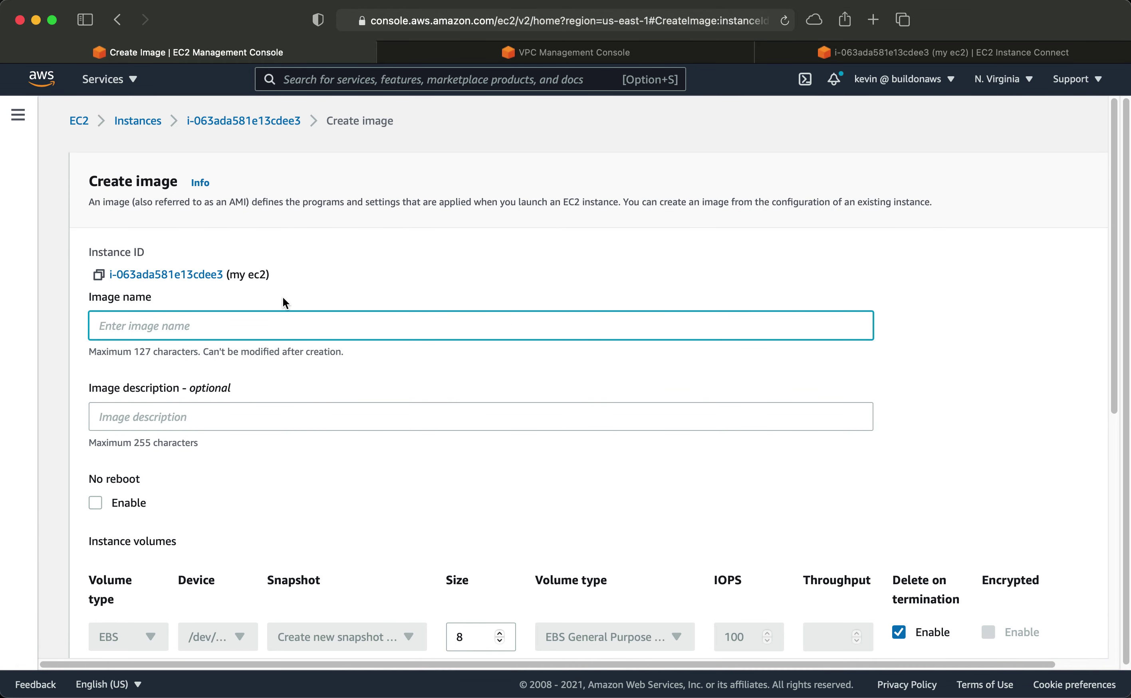
type("ami.demo")
key("BackSpace")
key("BackSpace")
key("BackSpace")
key("BackSpace")
key("BackSpace")
type("-demo")
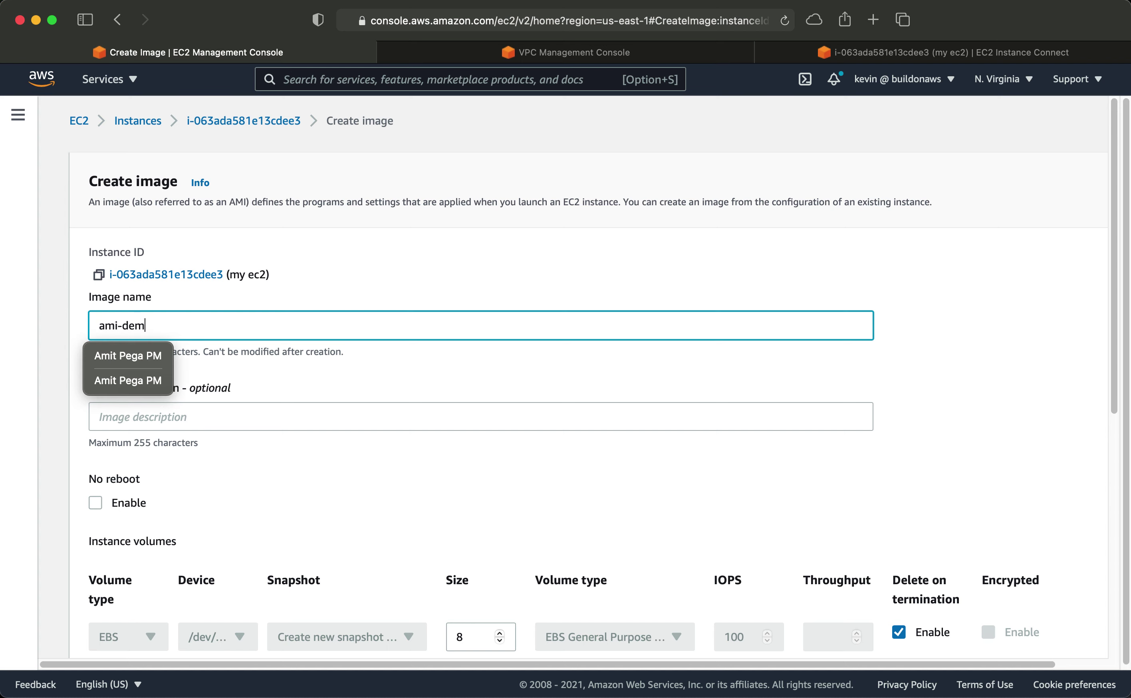
left_click(185, 421)
type("blank ami")
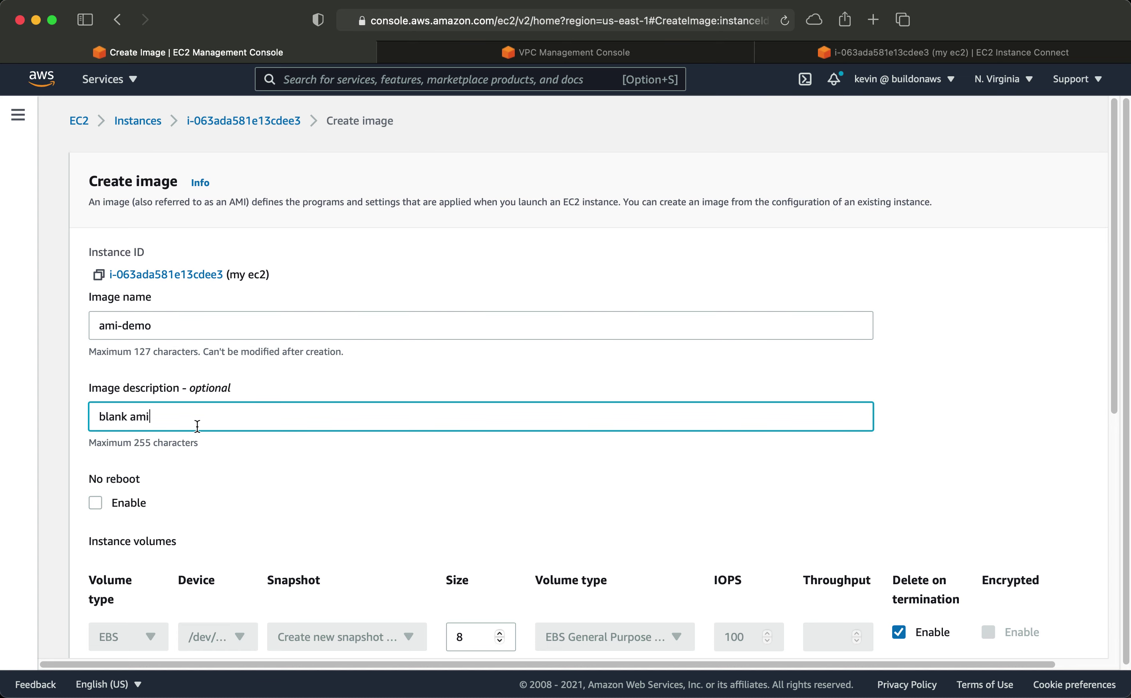
Add a second volume to the image with volume type EBS and device /dev/sdb
scroll(230, 473, "down", 2)
scroll(230, 473, "down", 5)
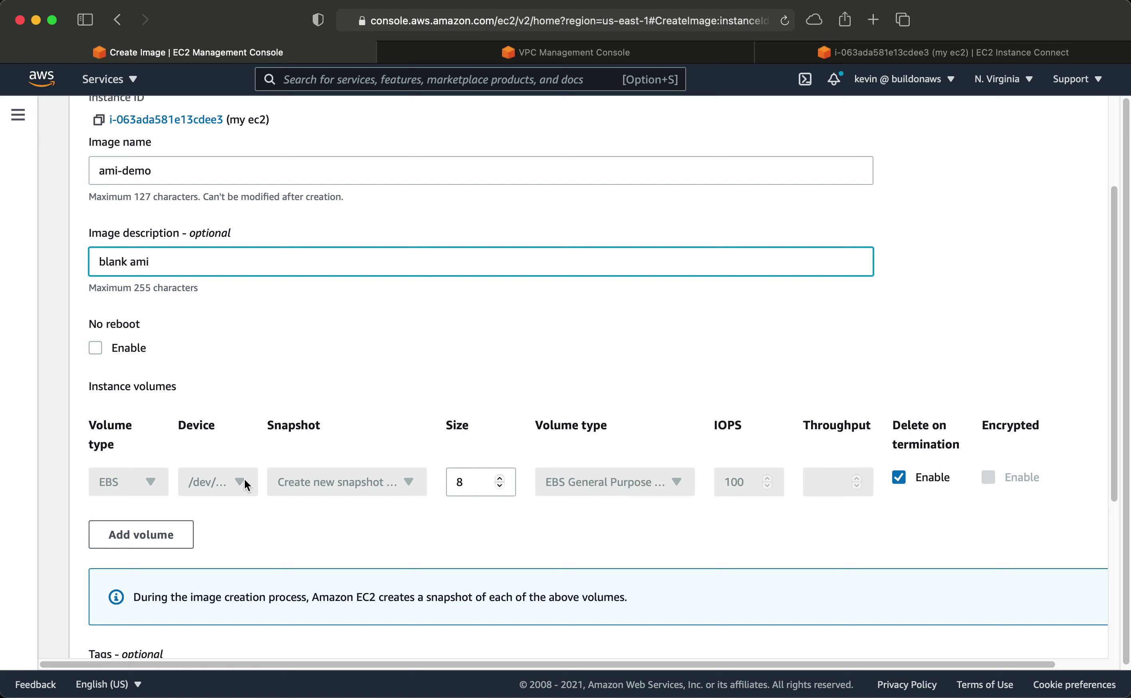
left_click(165, 534)
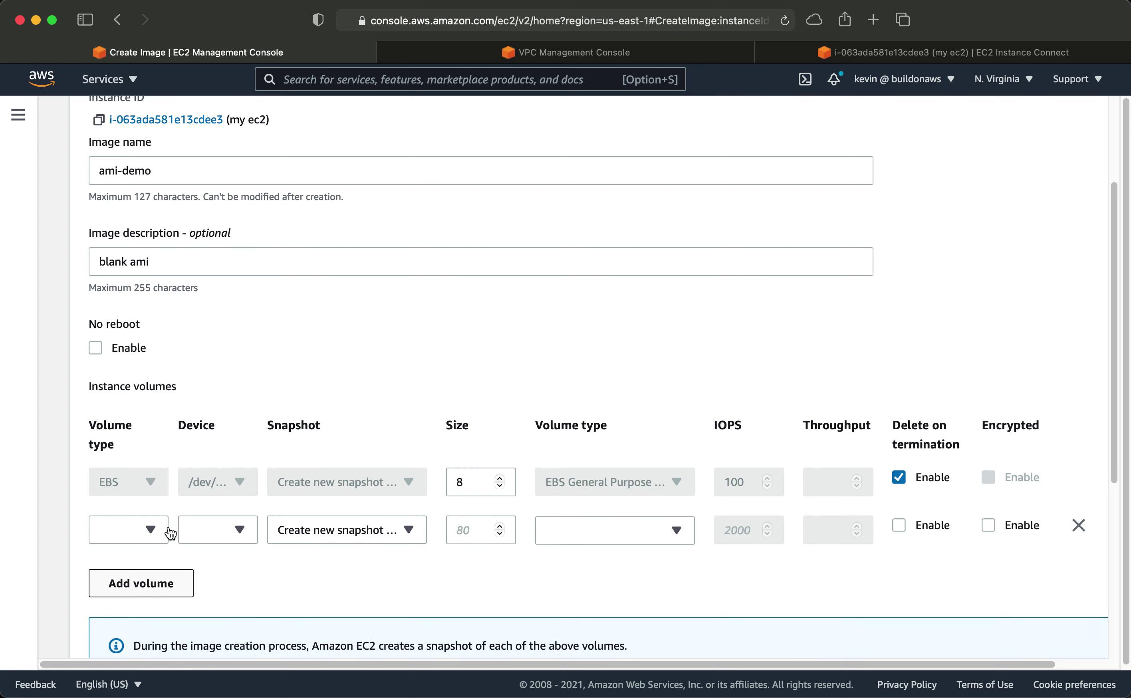
left_click(132, 529)
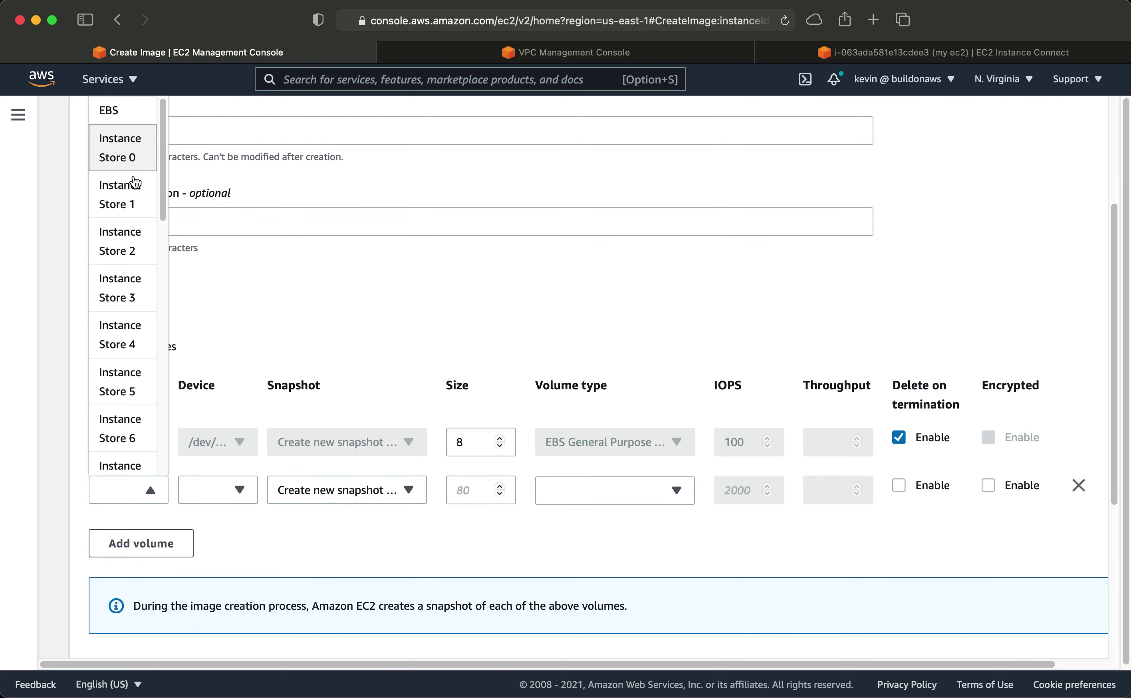
scroll(133, 182, "up", 2)
left_click(116, 198)
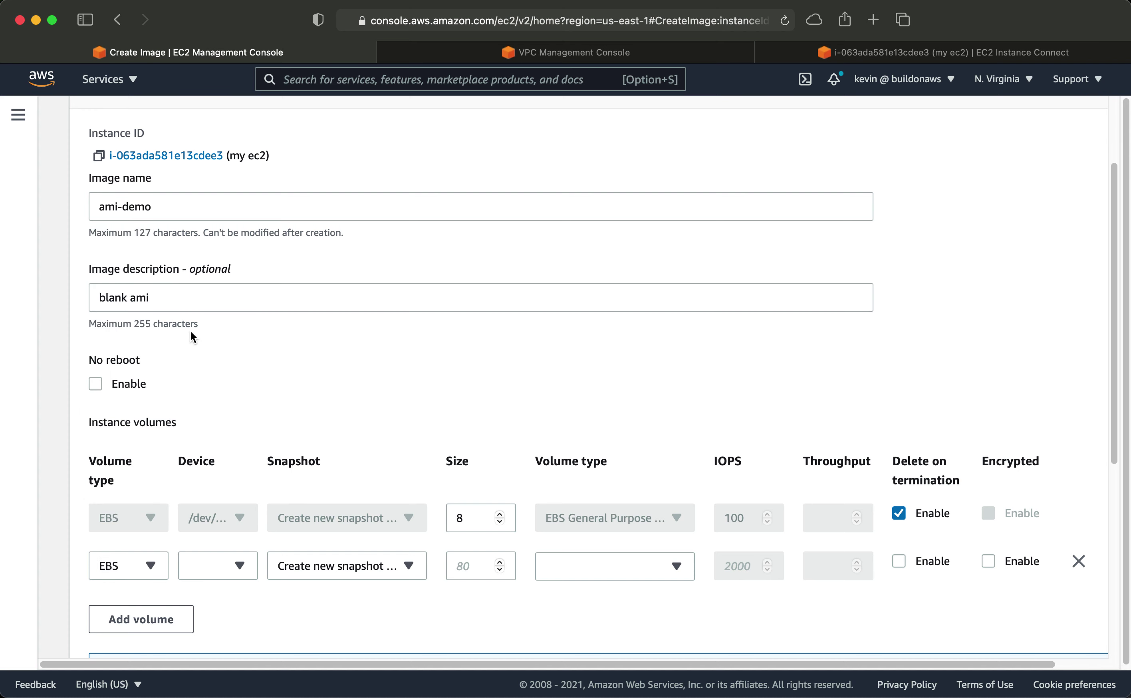
left_click(239, 567)
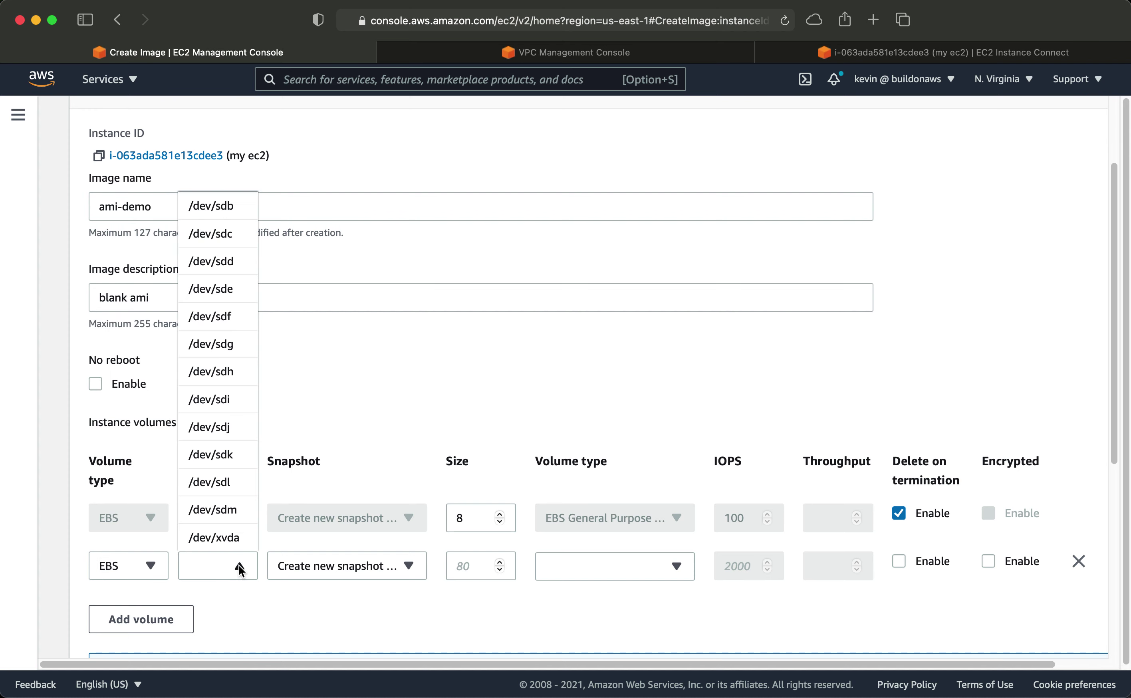
left_click(242, 218)
Set the added volume's size to 2 and type to EBS General Purpose SSD - gp2, enabling delete on termination and encryption
left_click(481, 573)
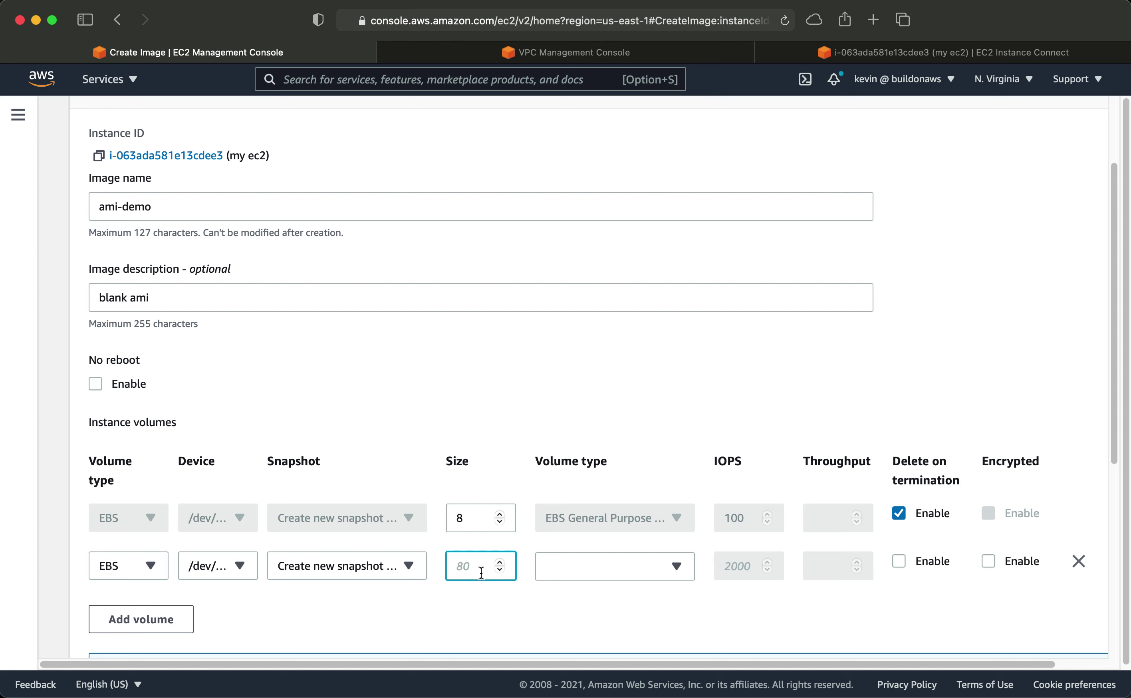
type("2")
left_click(601, 569)
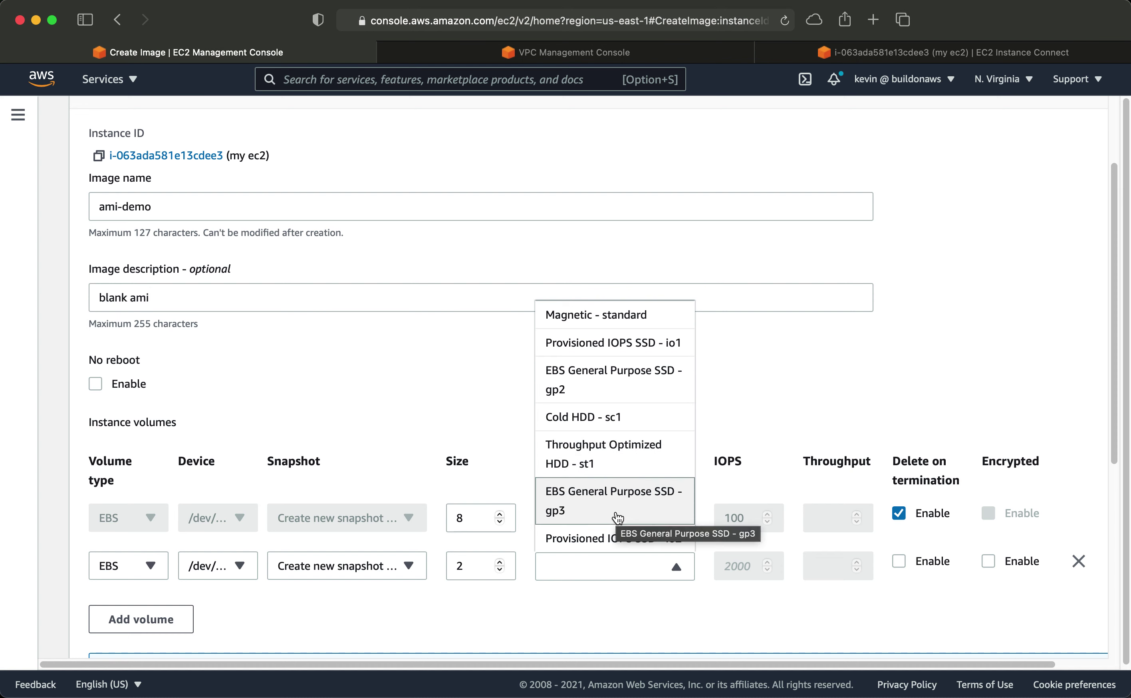
left_click(635, 376)
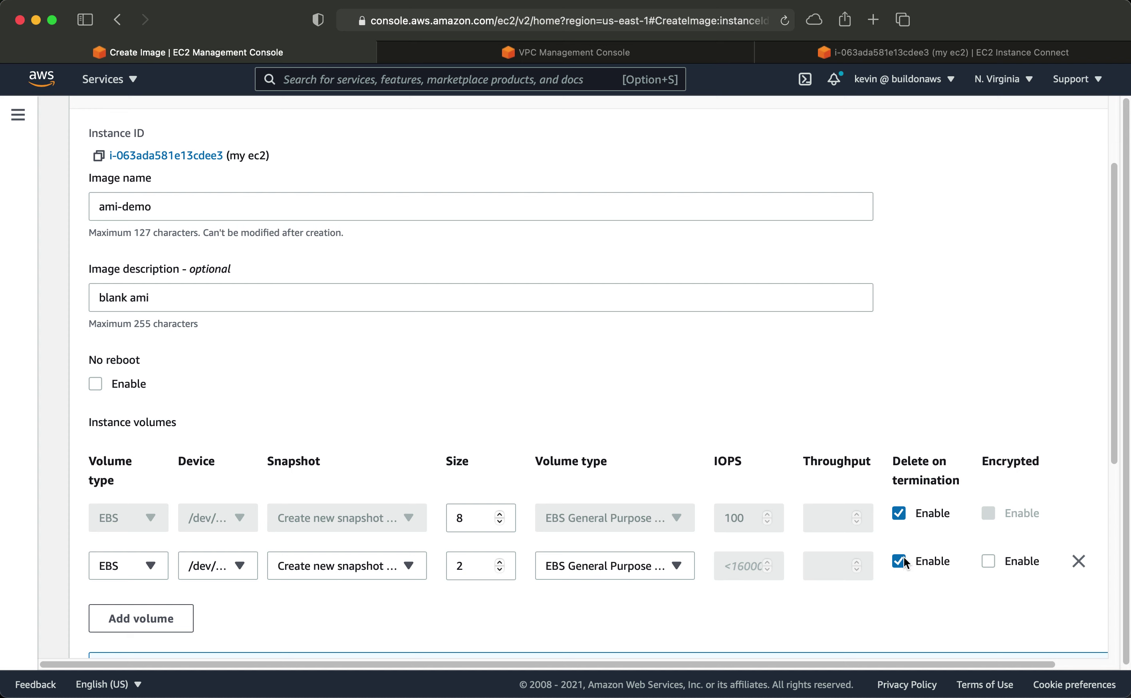
left_click(988, 564)
Submit the form to create the ami-demo image
scroll(797, 586, "down", 3)
scroll(797, 580, "down", 5)
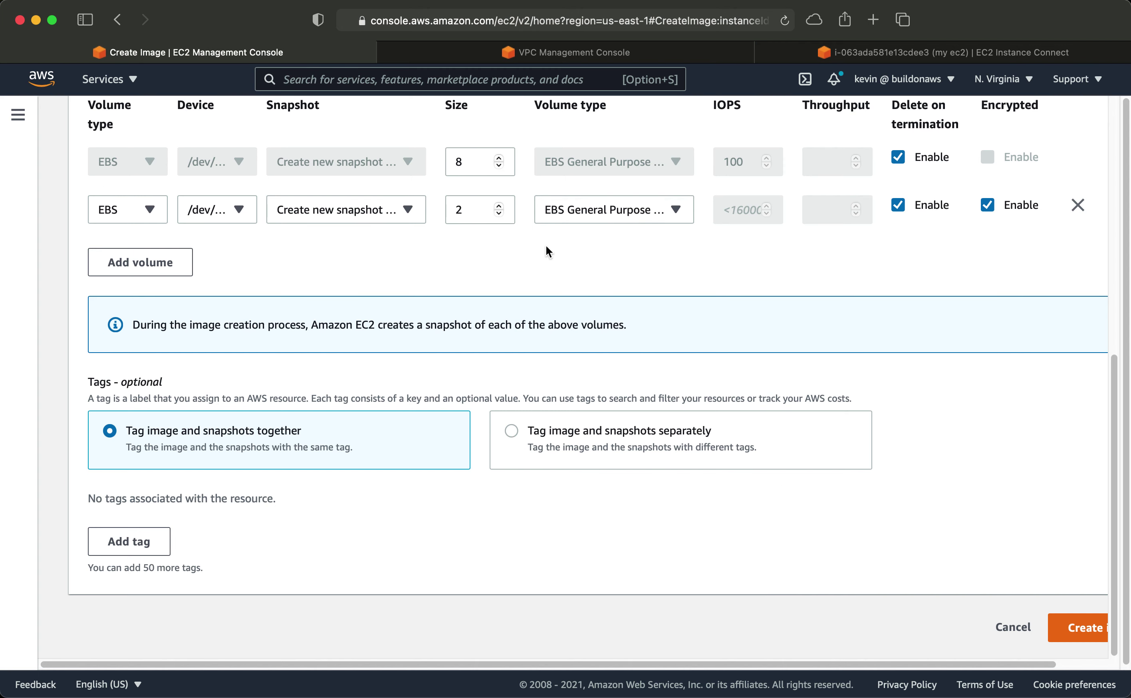
left_click(1086, 629)
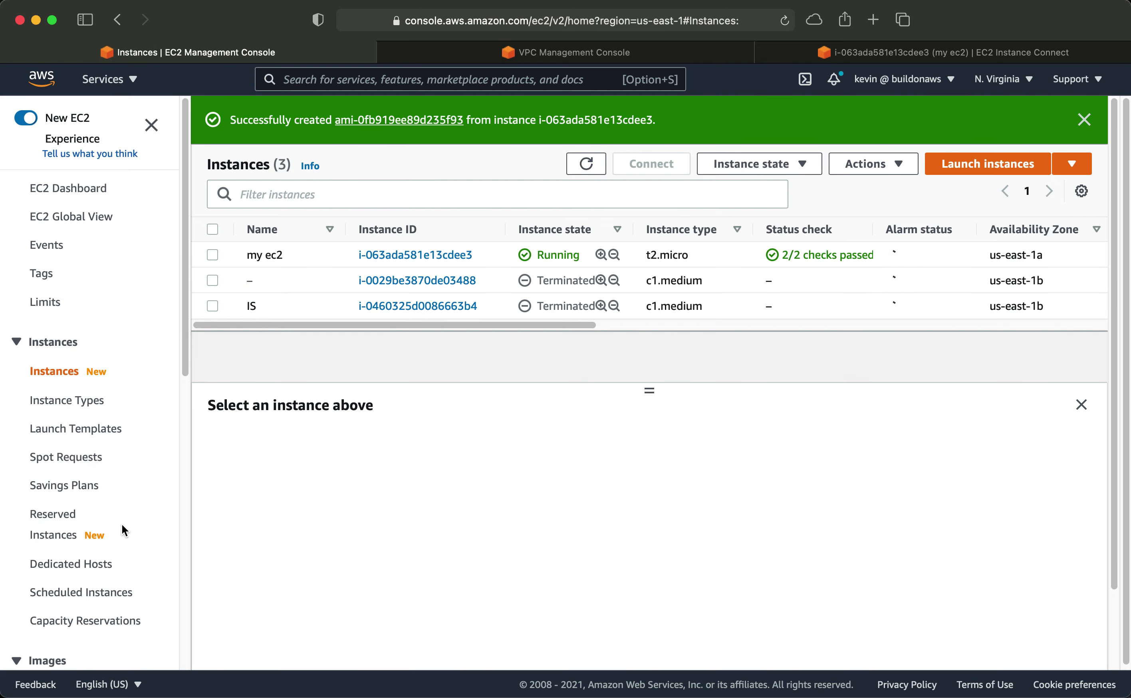
Check the new image's status in the AMIs list and look over the EBS volumes list
scroll(122, 524, "down", 3)
left_click(47, 560)
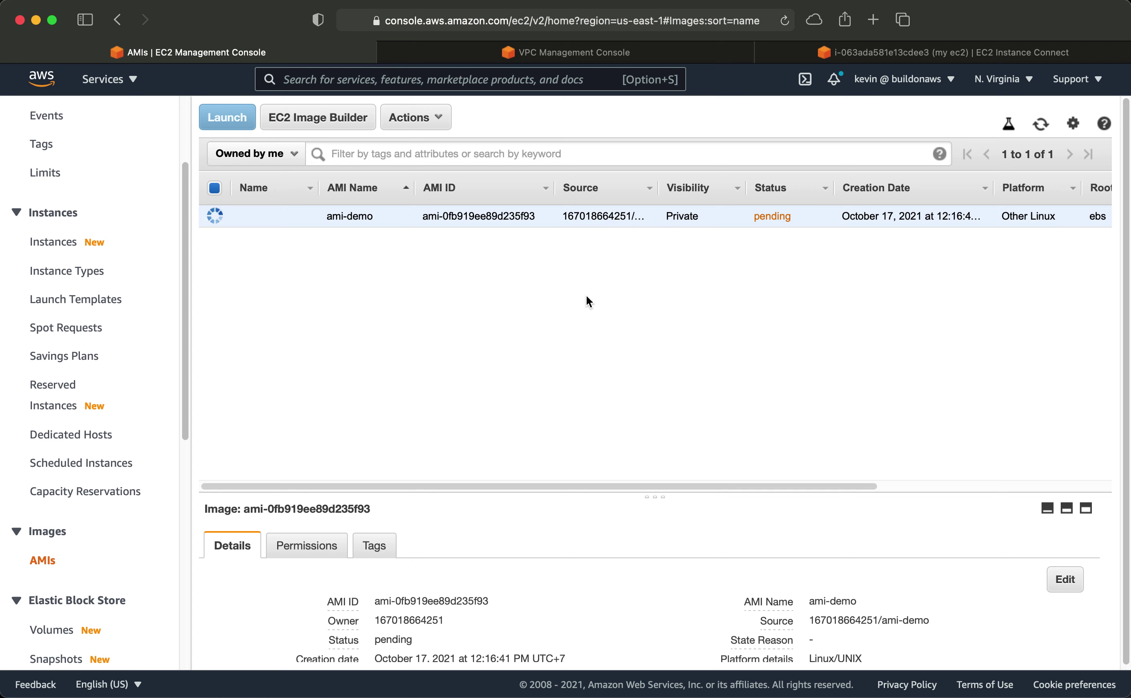
scroll(58, 563, "down", 3)
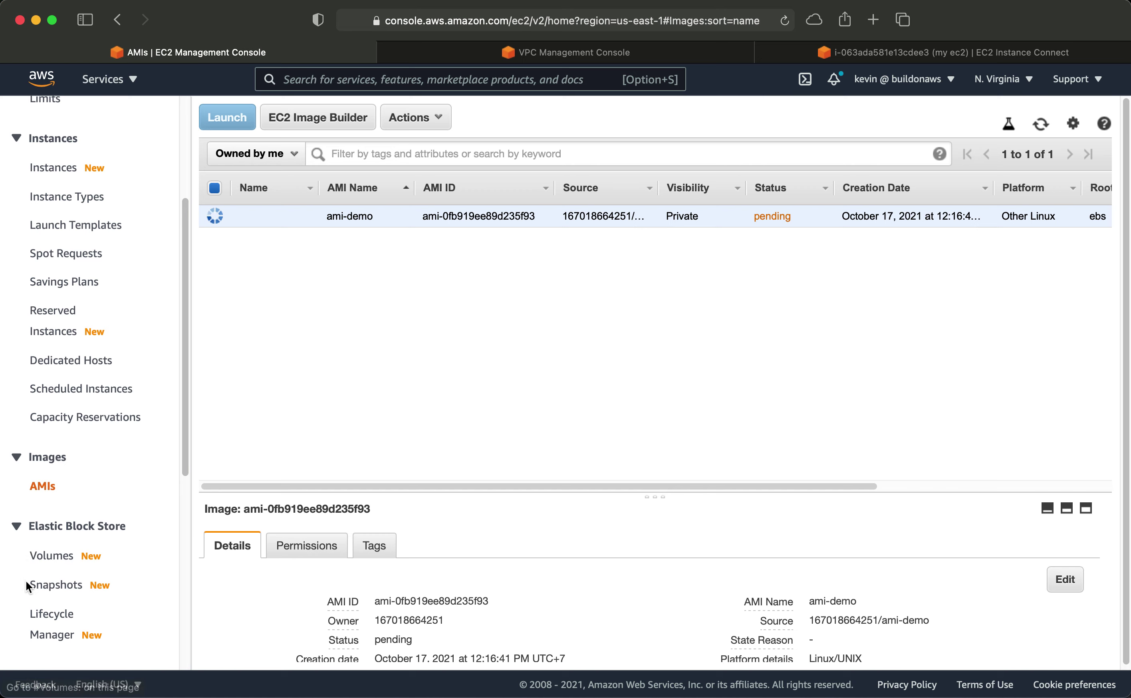
left_click(54, 555)
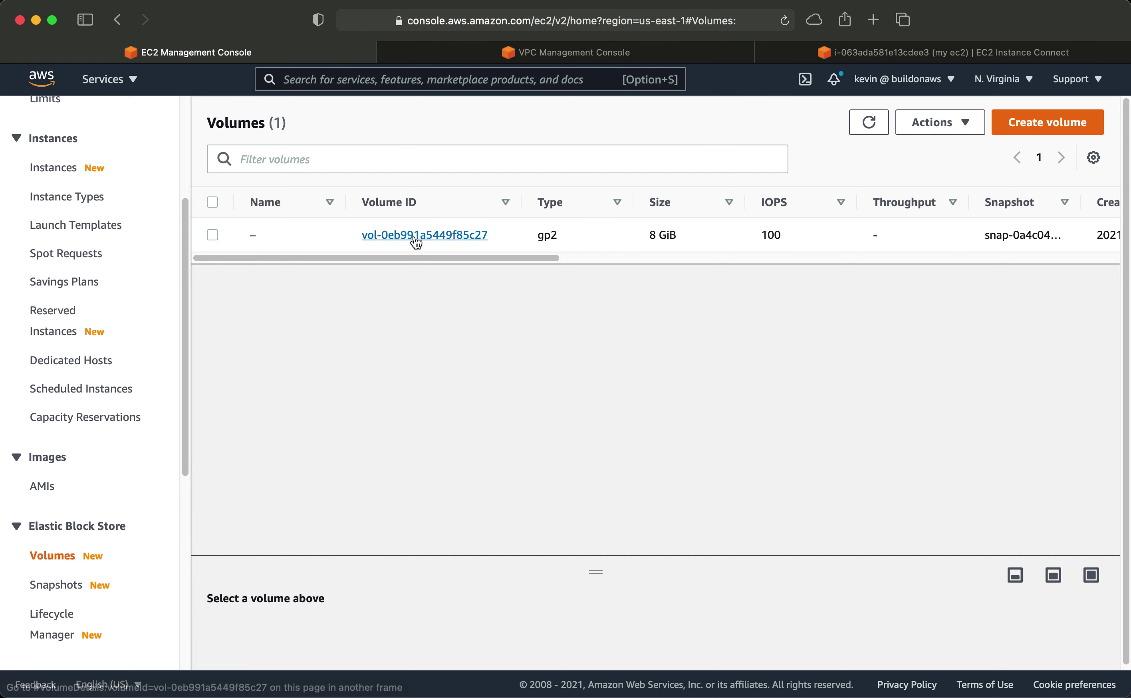
scroll(473, 246, "right", 3)
scroll(473, 245, "left", 3)
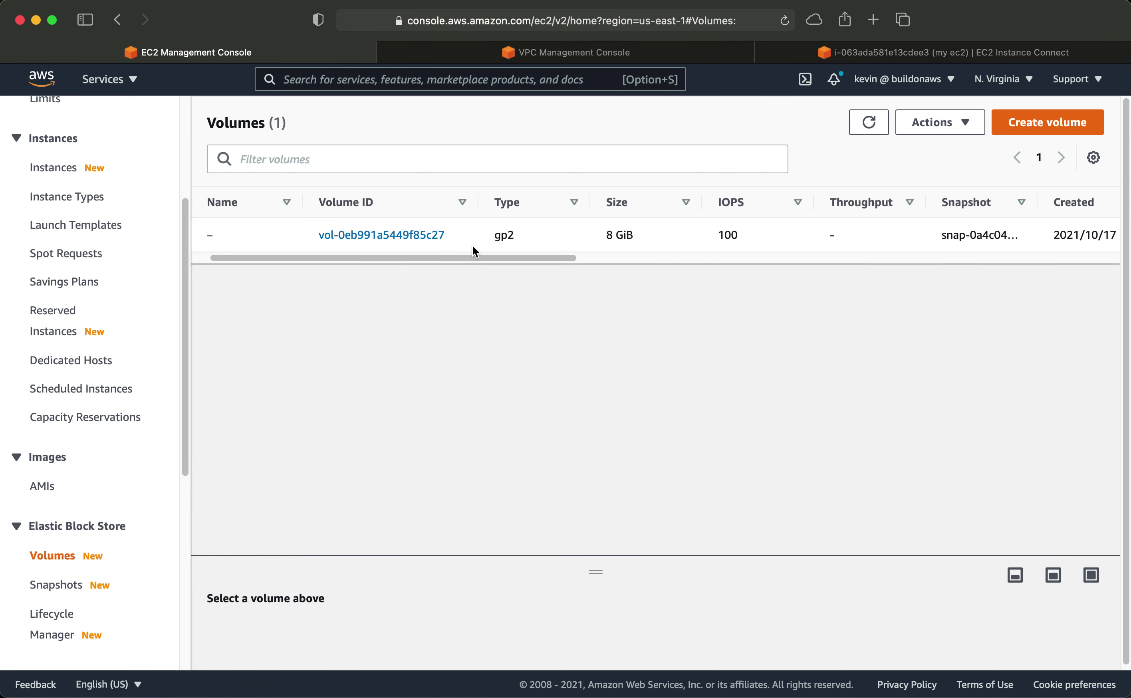
Return to the EC2 instances list and look over its entries
scroll(49, 209, "up", 2)
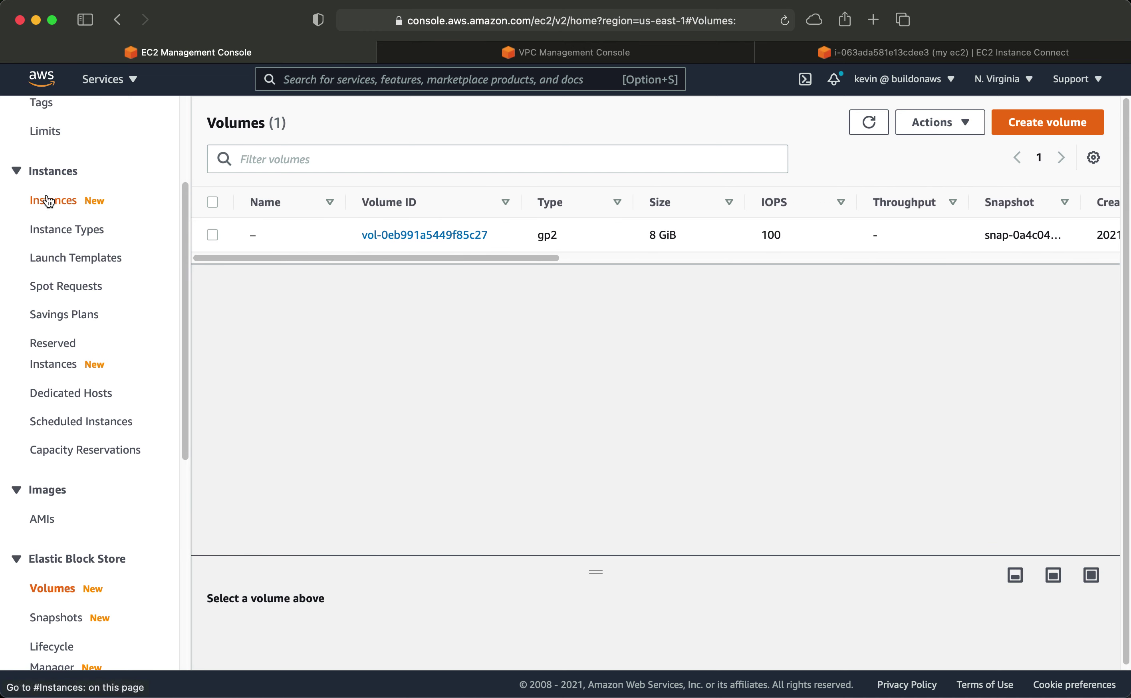
left_click(48, 199)
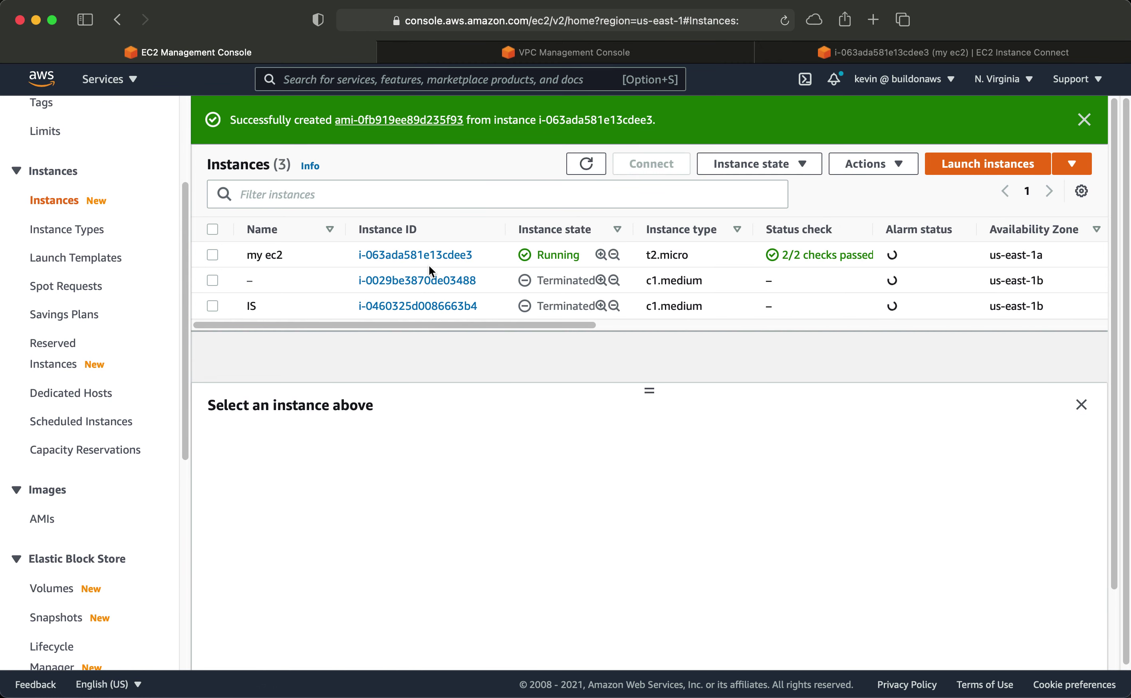
scroll(137, 540, "down", 3)
scroll(137, 541, "up", 3)
scroll(137, 541, "up", 2)
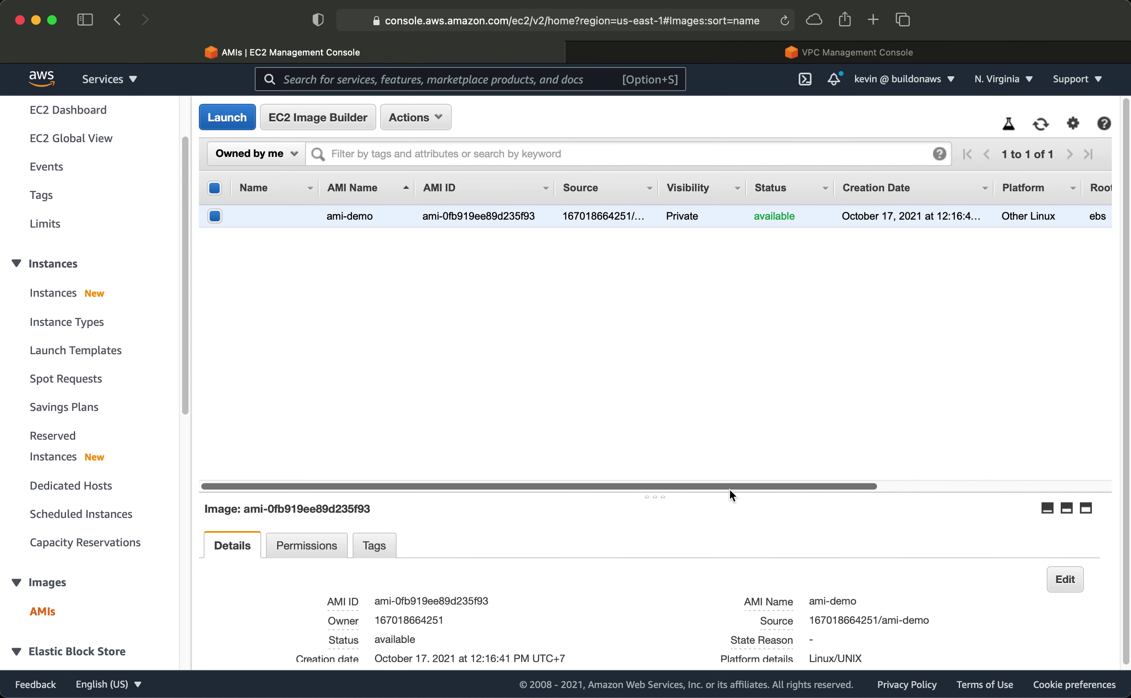
Review ami-demo's status, creation date, platform, root device type and virtualization in the AMIs list
scroll(773, 218, "right", 5)
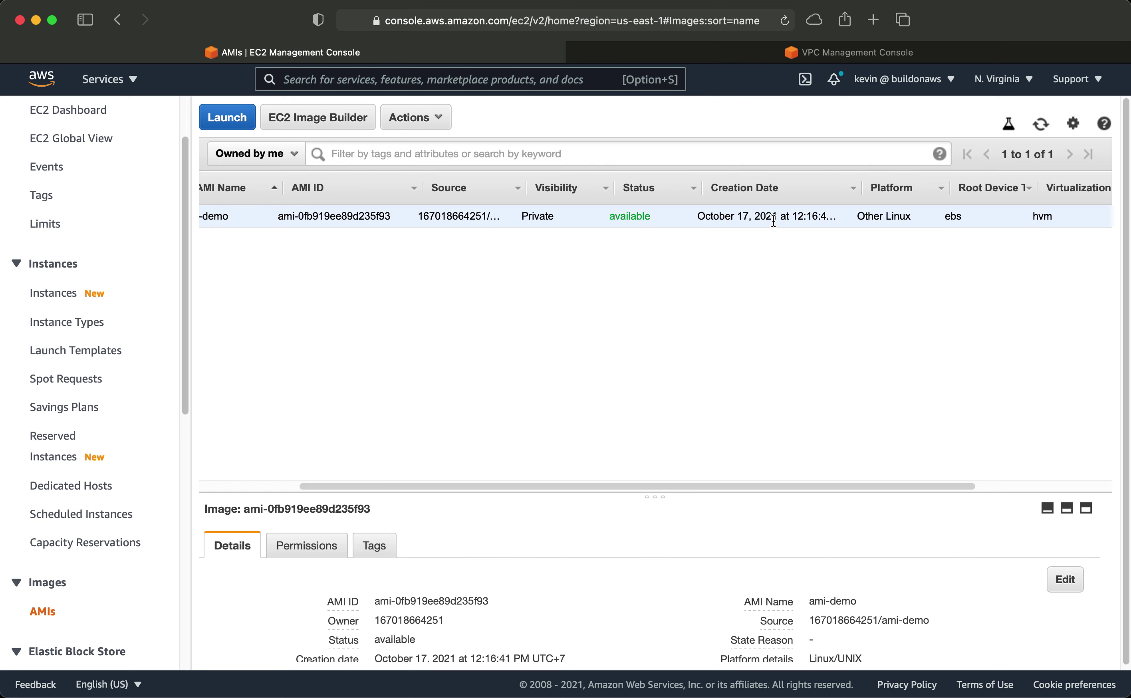
scroll(773, 218, "right", 2)
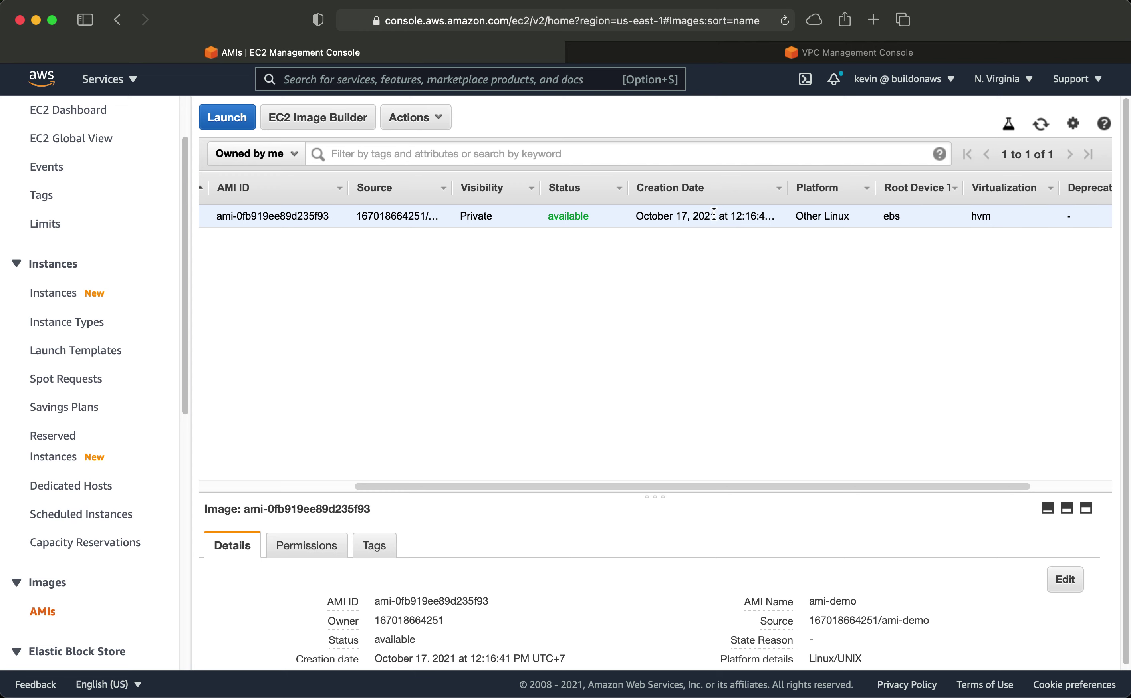
scroll(766, 214, "right", 5)
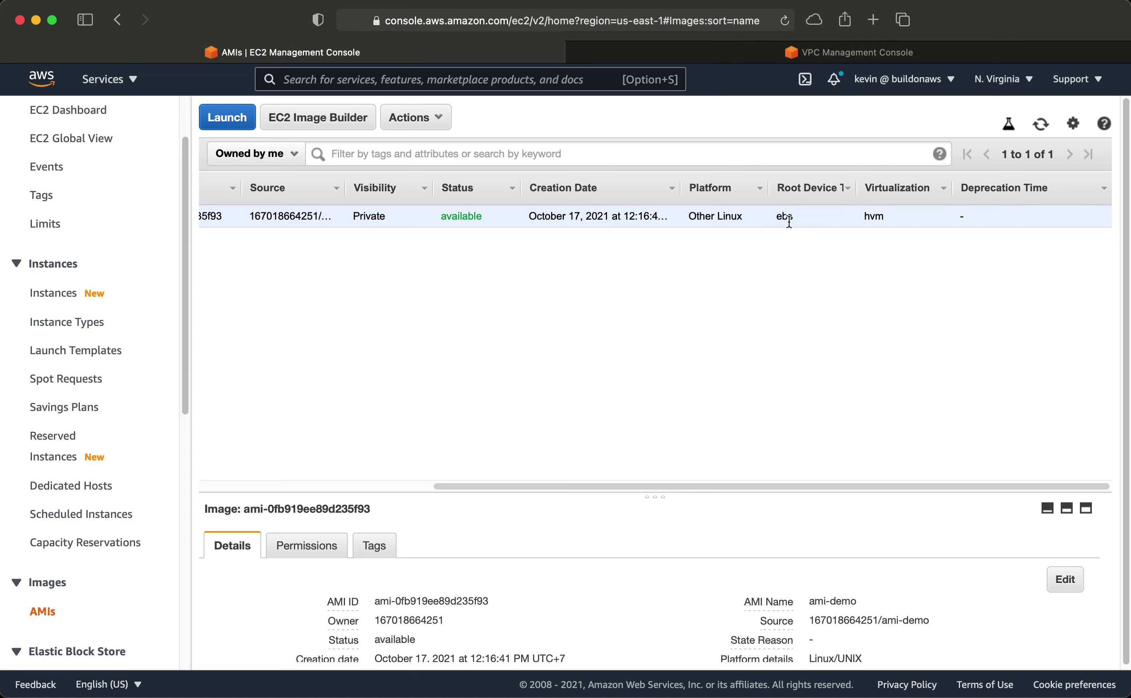
scroll(785, 218, "left", 10)
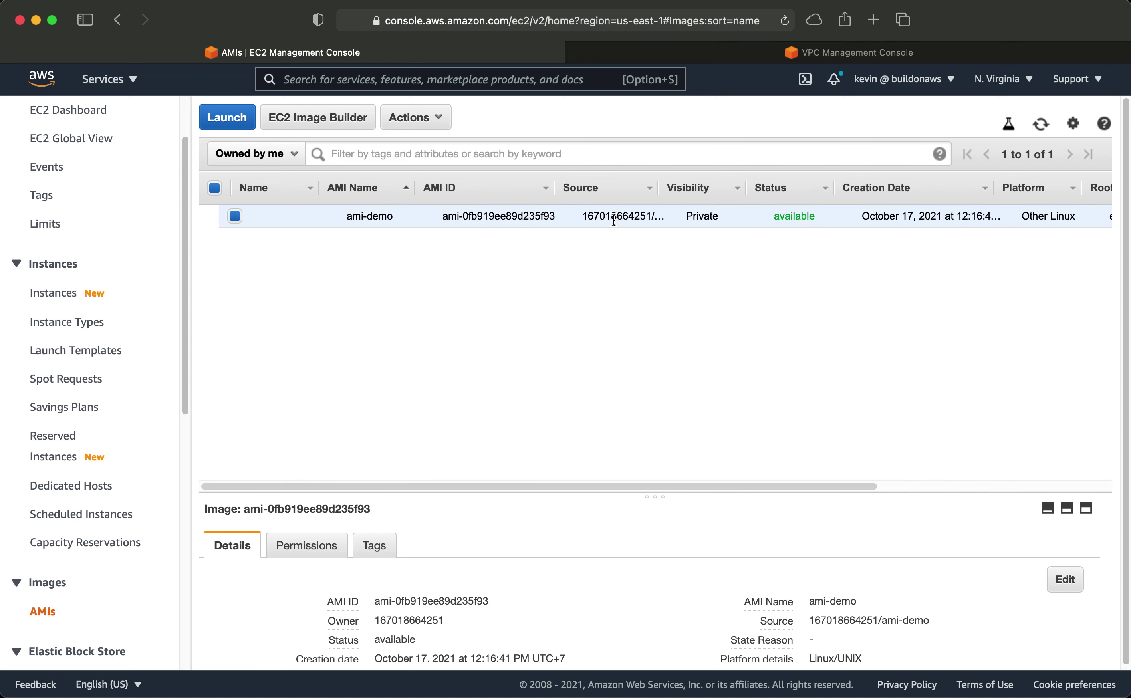
Name the unnamed 8 GiB gp2 volume "ebs ec2" in the EBS volumes list
left_click(68, 292)
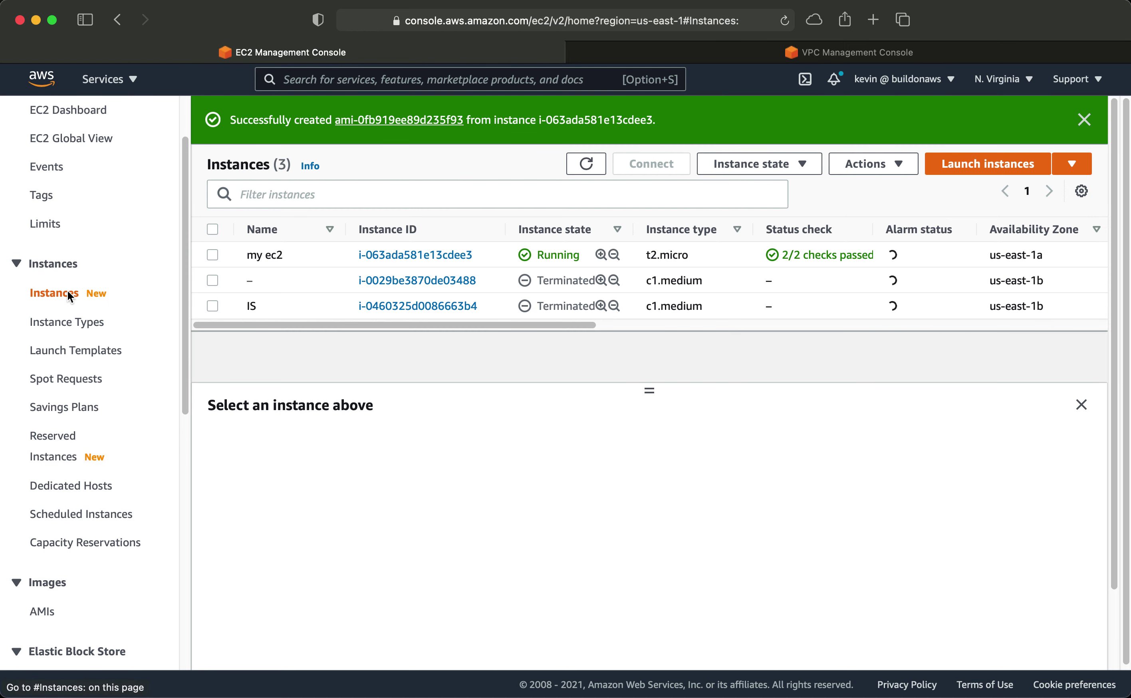
scroll(129, 528, "down", 3)
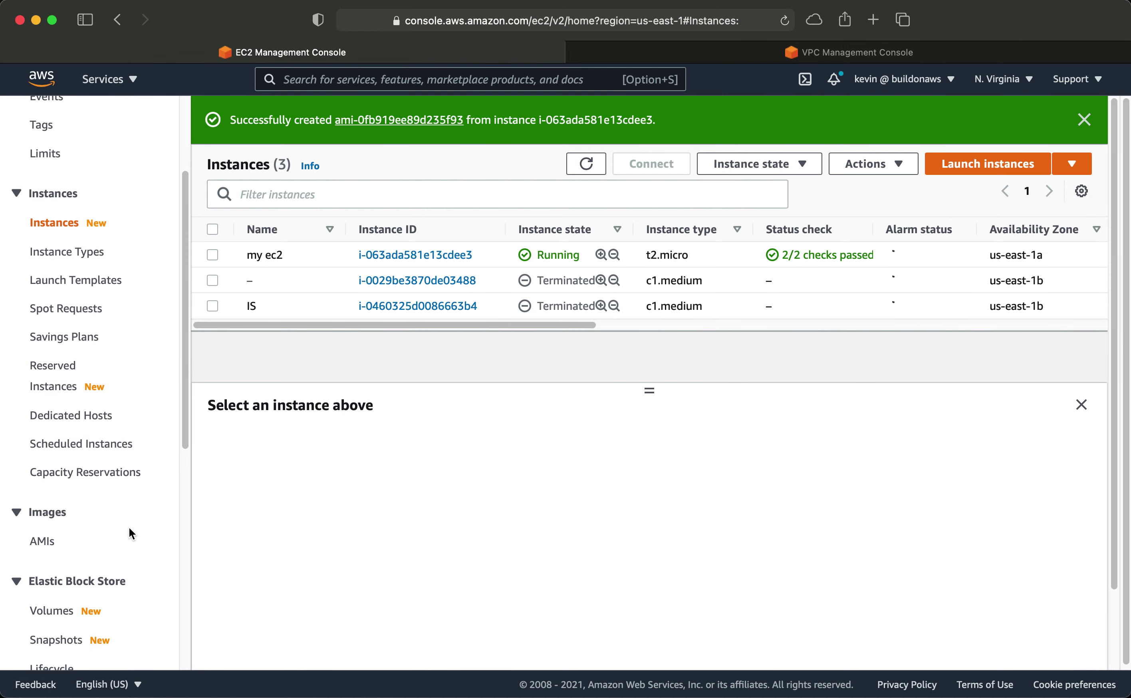
left_click(54, 538)
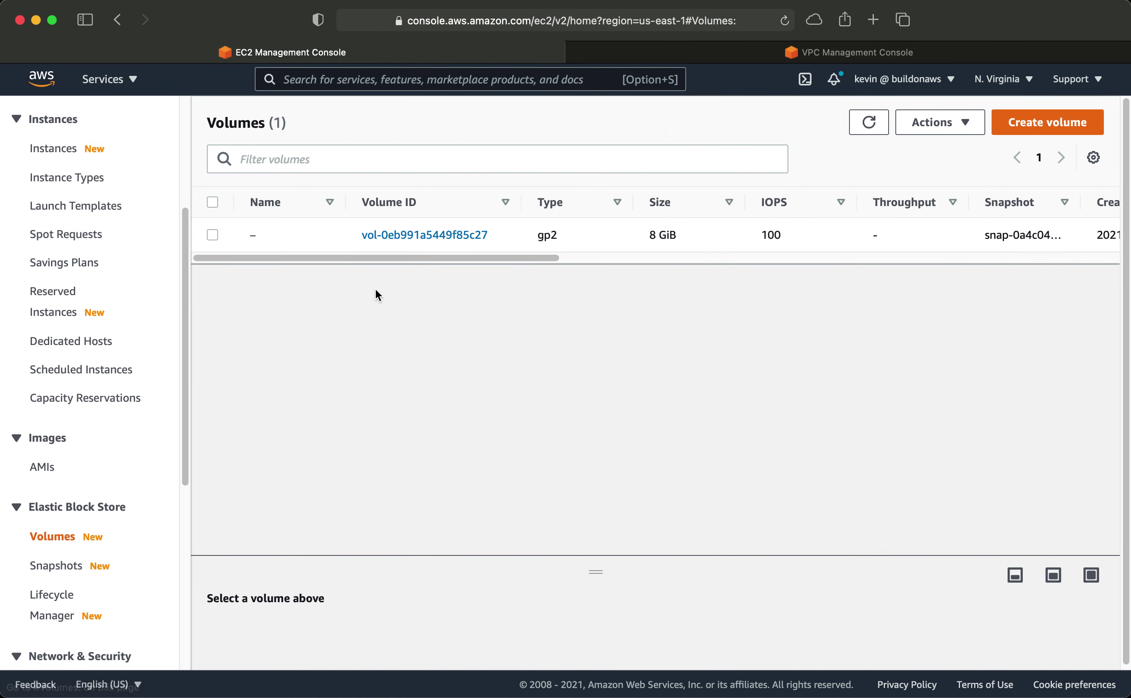
left_click(266, 235)
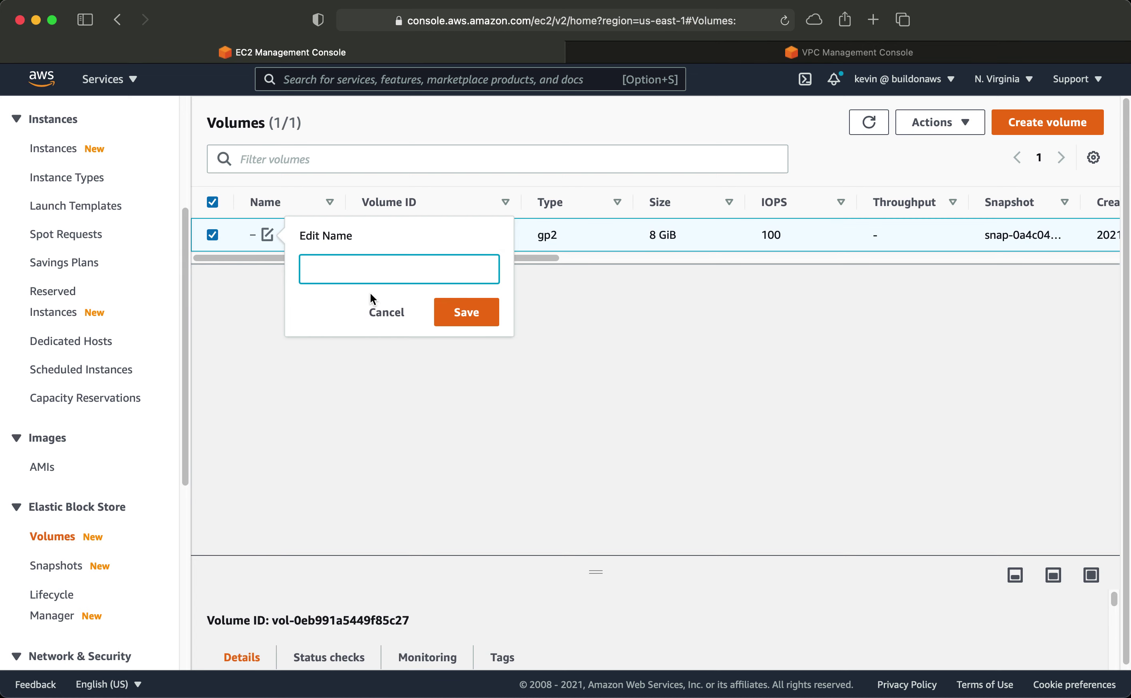
type("ebs ec2")
key("Return")
Open the EBS snapshots list and review the snapshots' size, description, status, progress and encryption
scroll(81, 492, "down", 3)
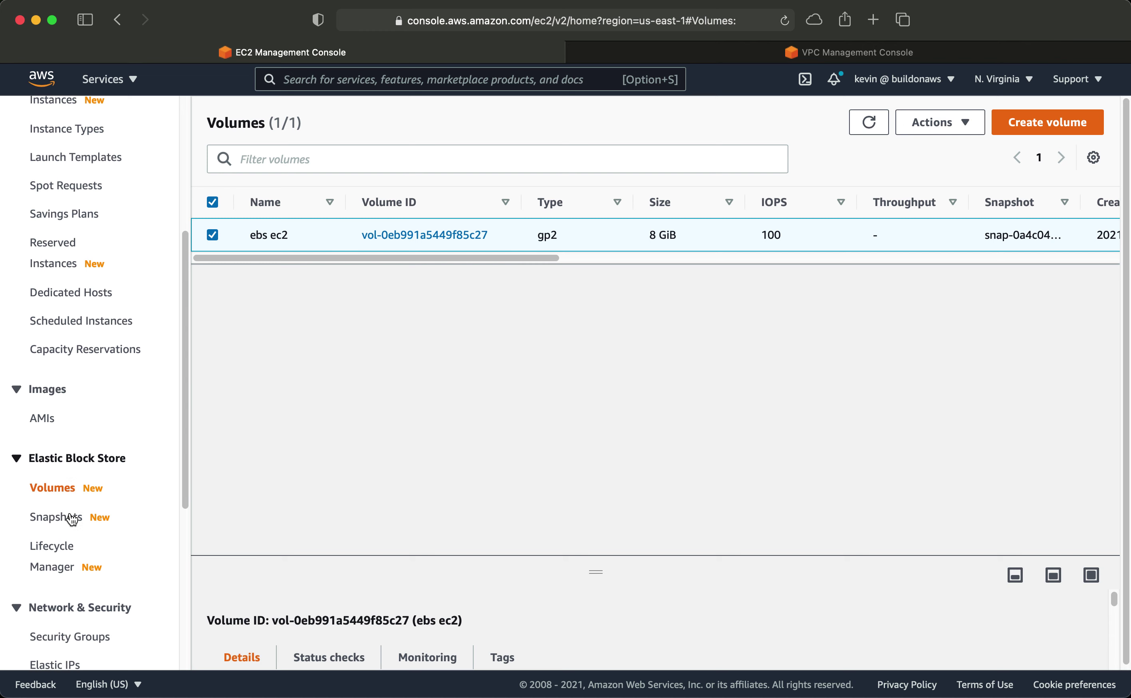
scroll(60, 131, "up", 1)
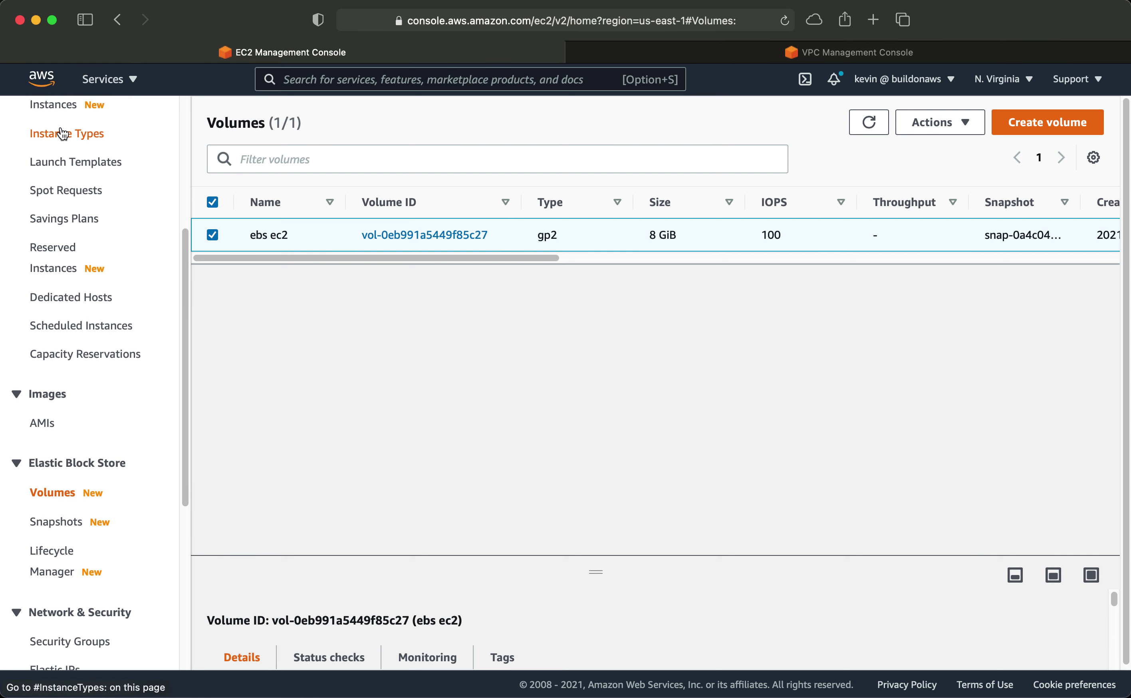
left_click(70, 522)
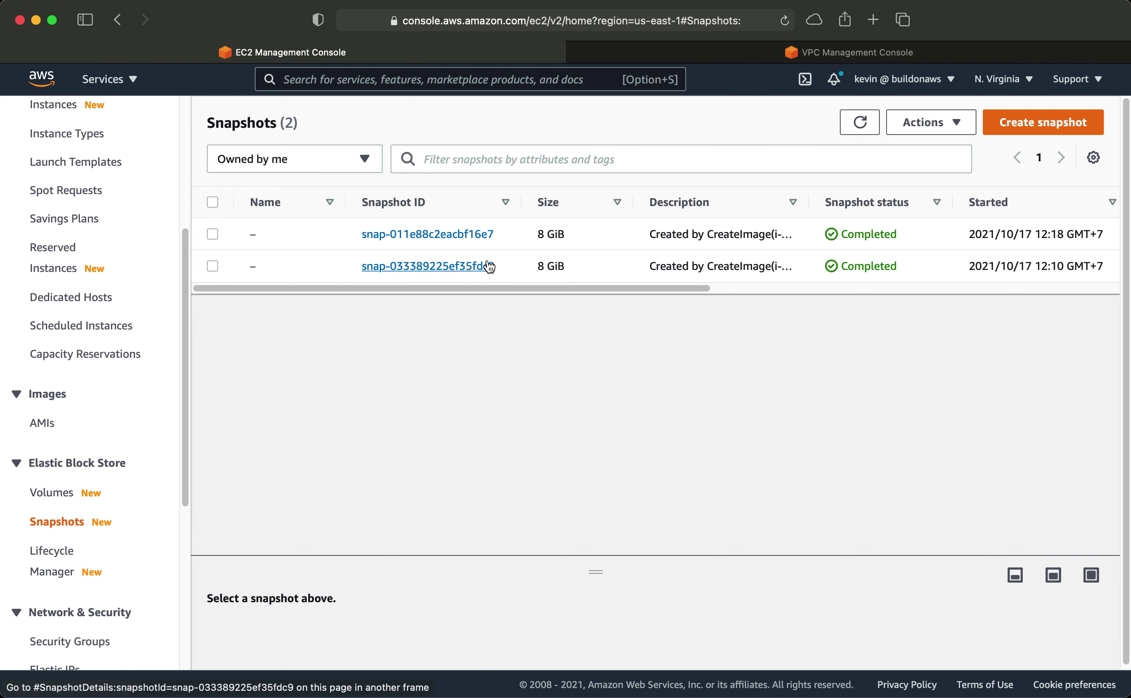
scroll(615, 251, "right", 10)
scroll(615, 251, "right", 5)
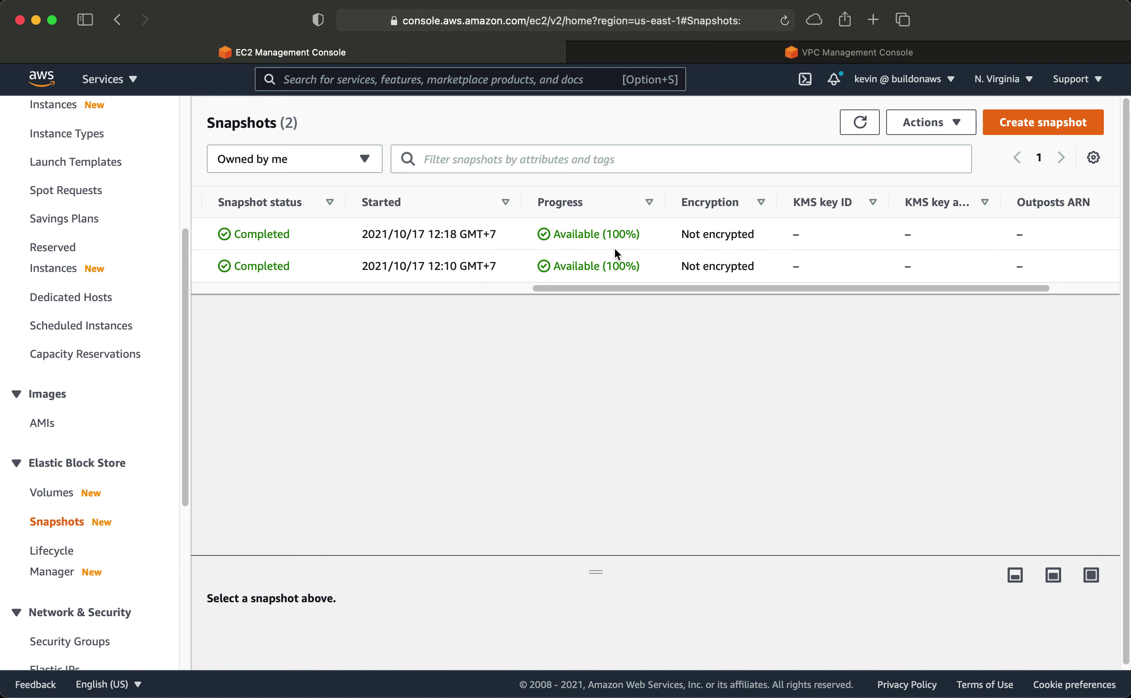
scroll(615, 251, "left", 6)
scroll(615, 251, "left", 3)
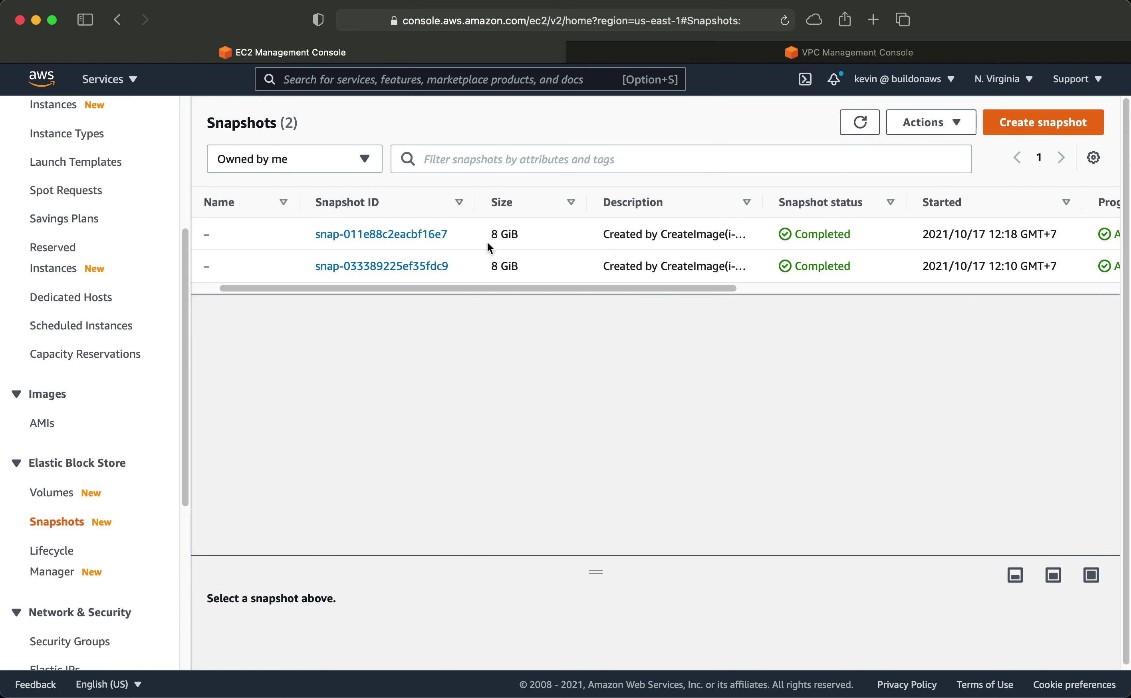
scroll(419, 265, "left", 2)
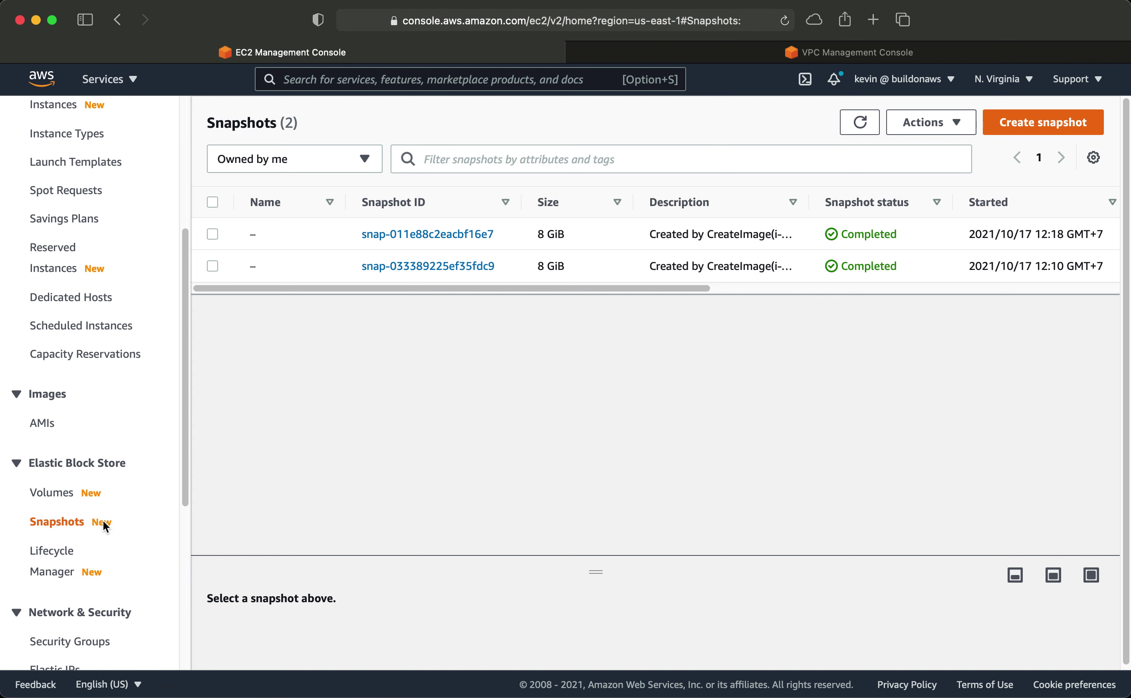
scroll(104, 520, "up", 5)
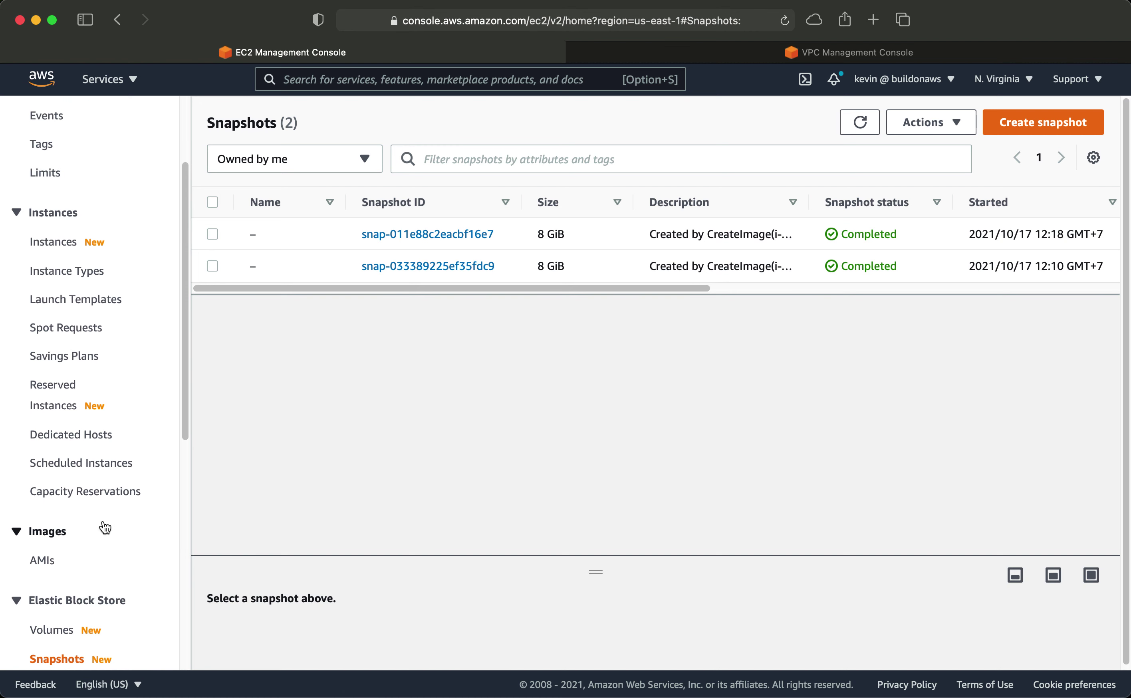